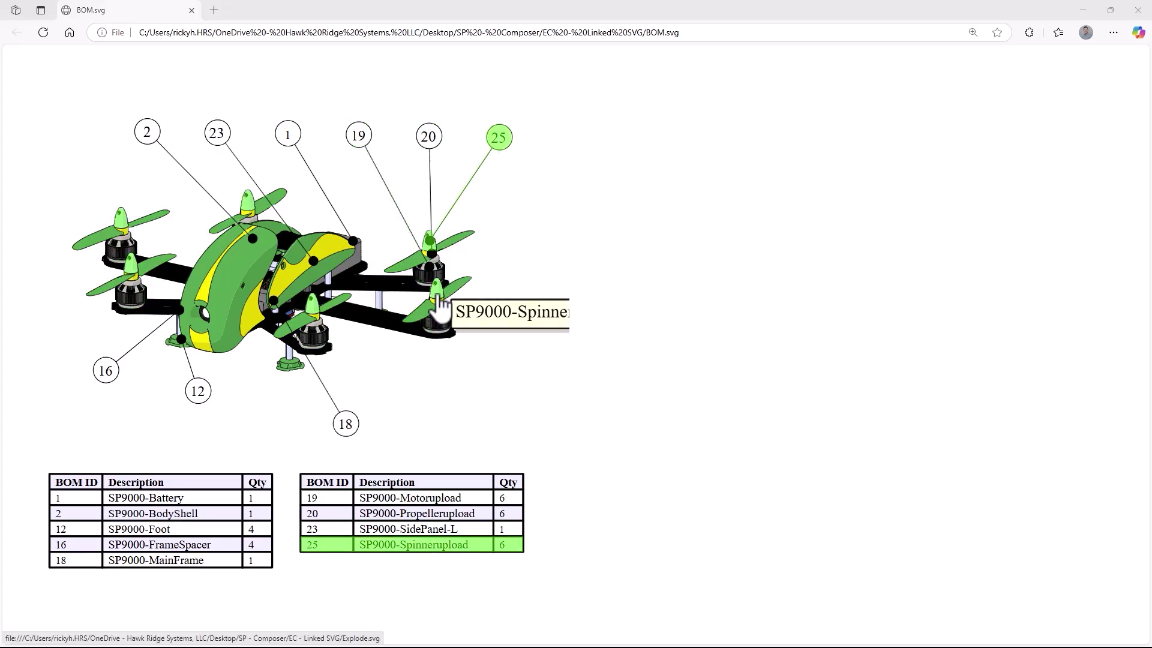
- Test the spinner link to the Explode view, then return to the BOM view
{"action": "left_click", "coordinate": [440, 307]}
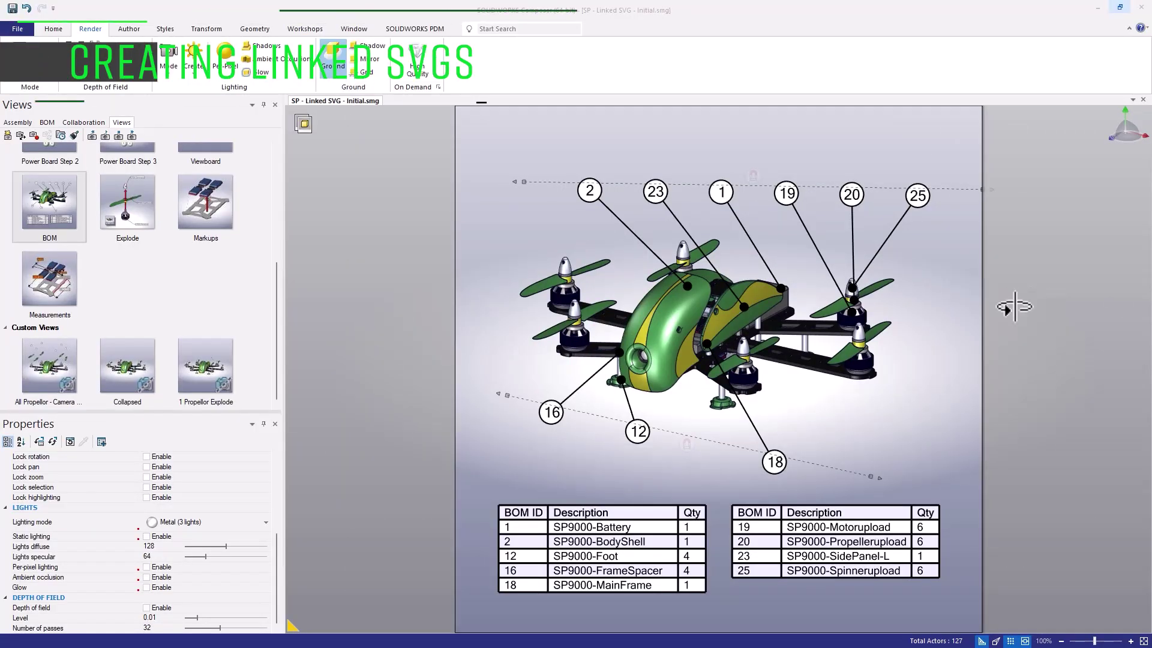
{"action": "left_click", "coordinate": [864, 337]}
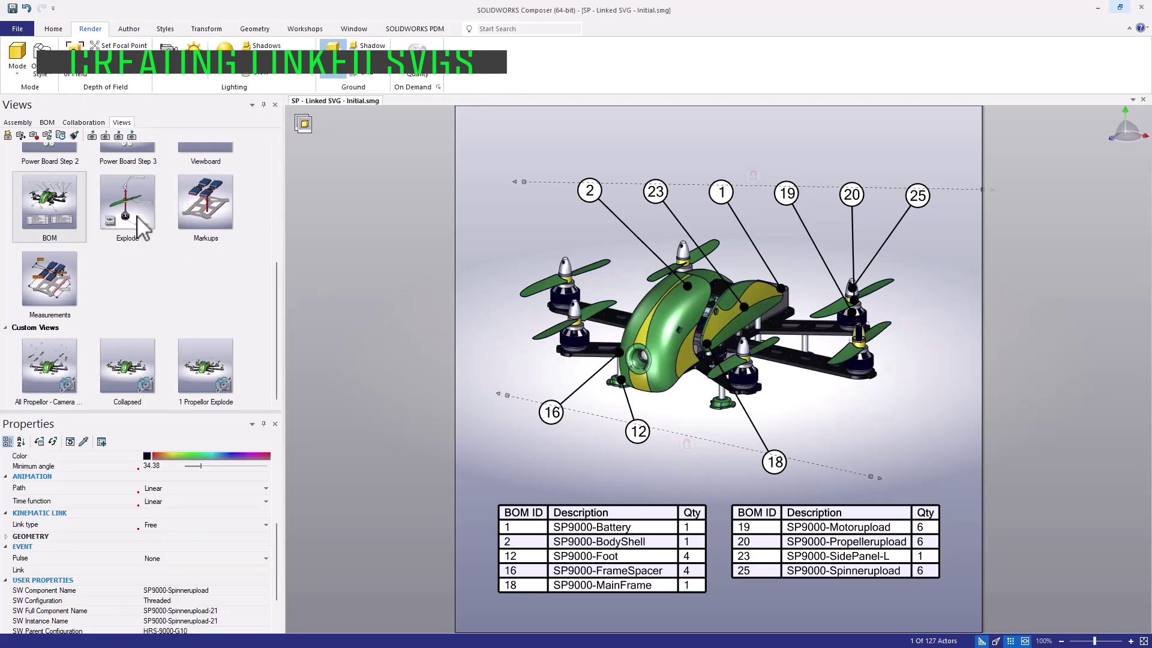
{"action": "left_click", "coordinate": [137, 214]}
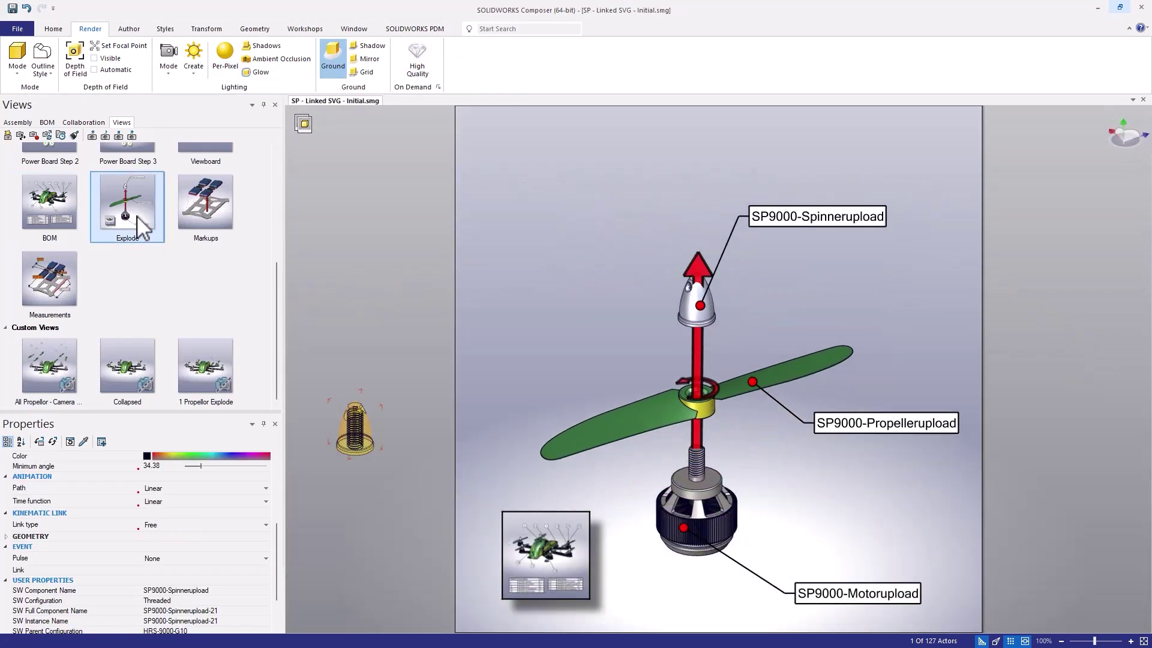
{"action": "left_click", "coordinate": [564, 291]}
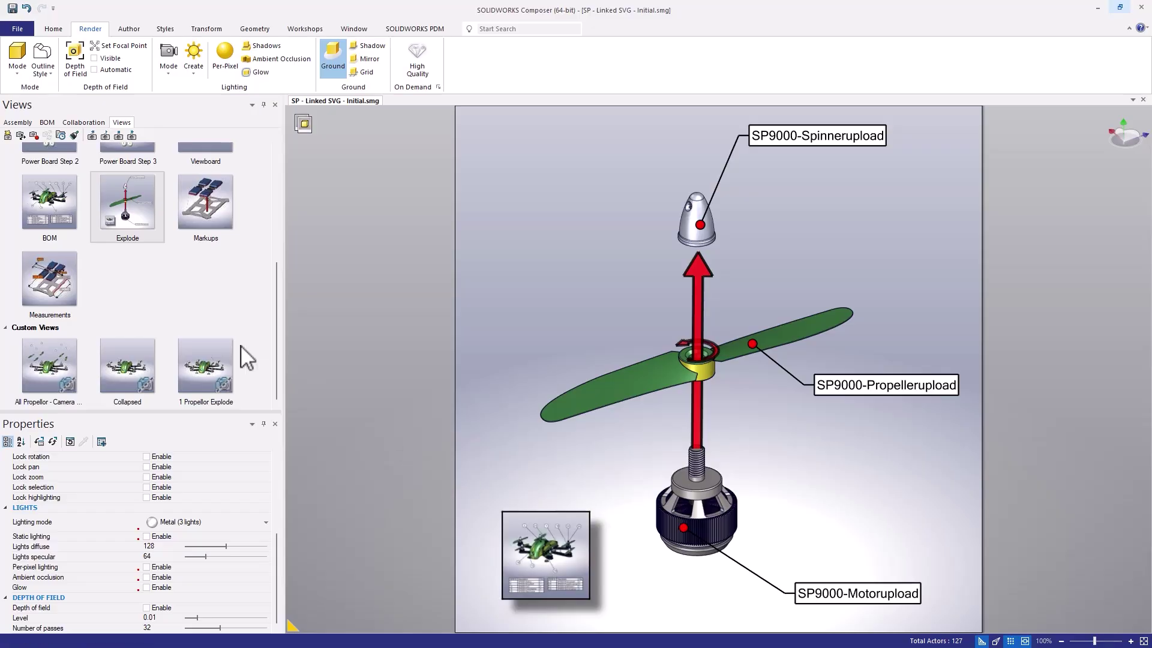
{"action": "left_click", "coordinate": [54, 214]}
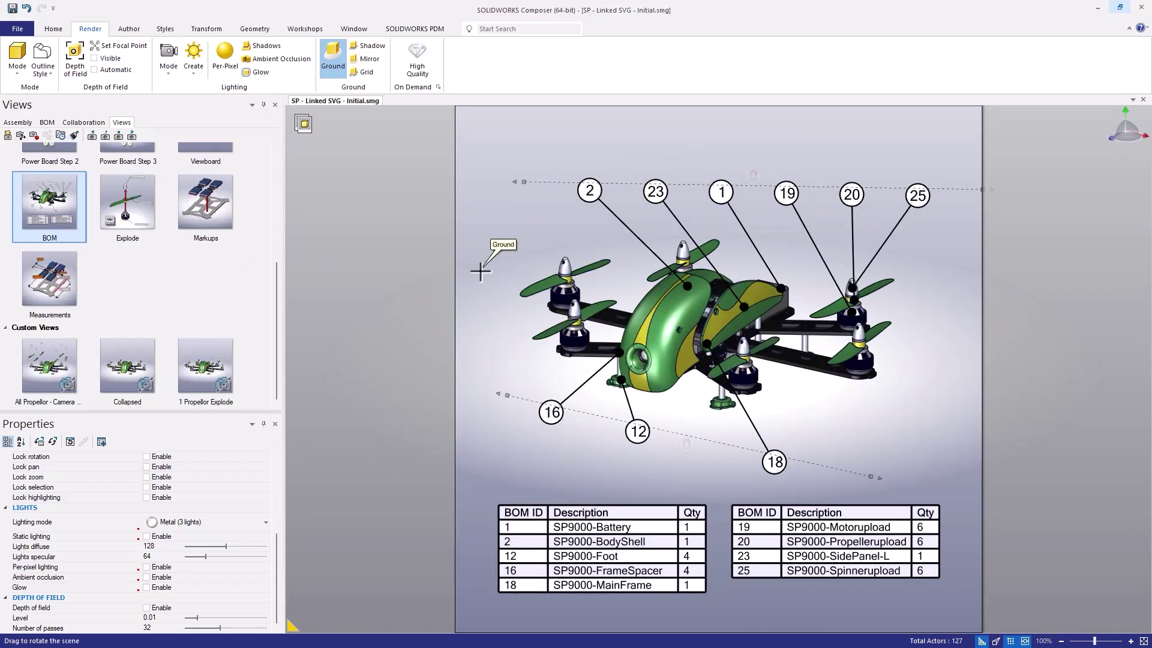
- Enable Color regions in the Technical Illustration workshop
{"action": "left_click", "coordinate": [306, 29]}
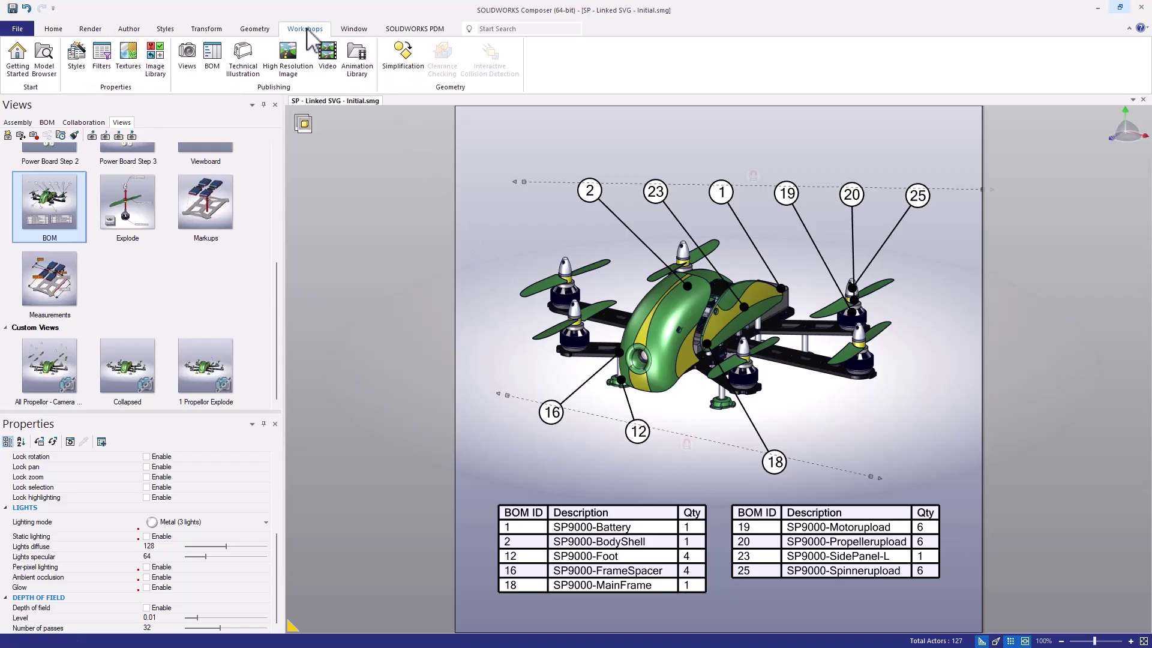
{"action": "left_click", "coordinate": [242, 60]}
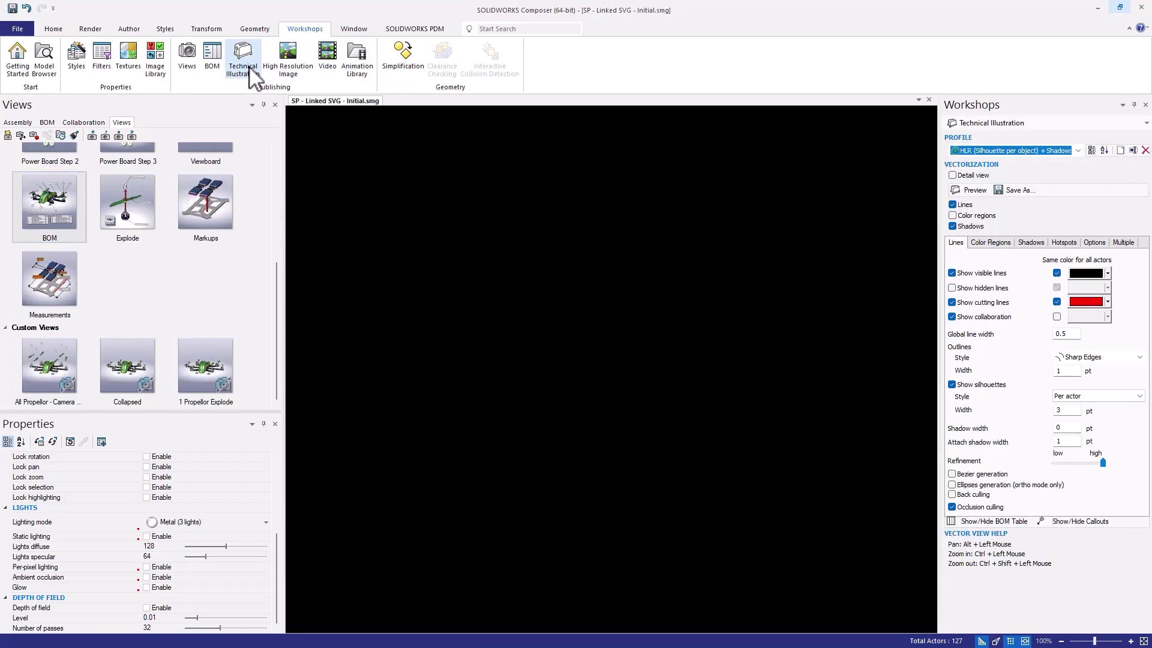
{"action": "left_click", "coordinate": [967, 217]}
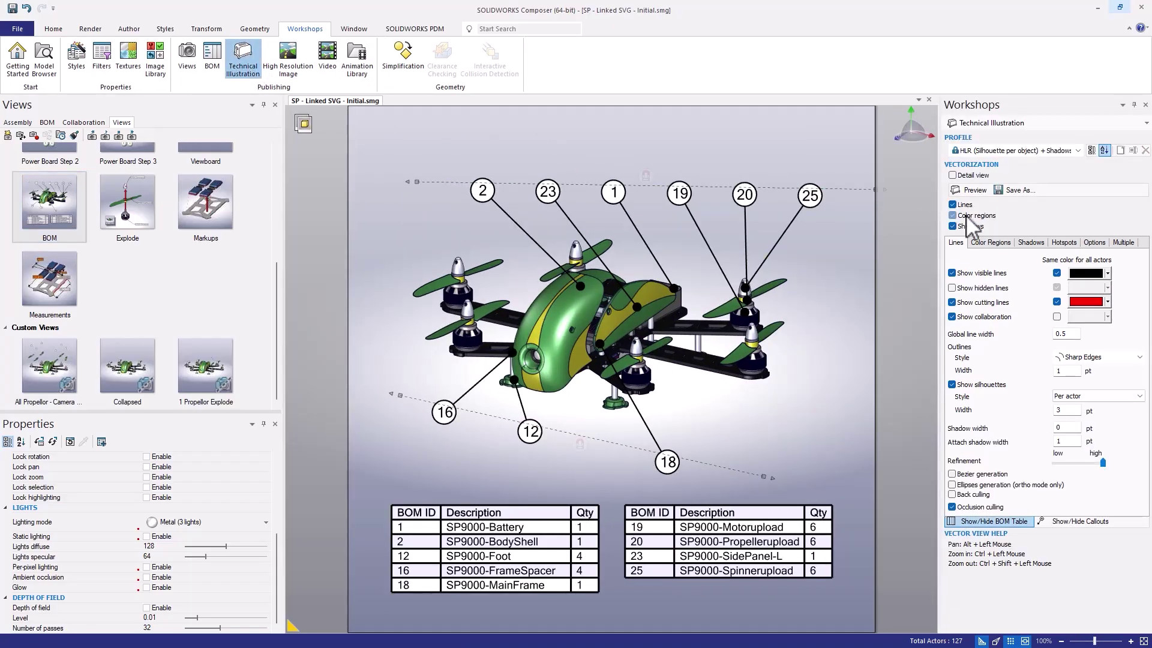
- Save the BOM view's vector illustration as BOM in the Linked SVG folder
{"action": "left_click", "coordinate": [1014, 191]}
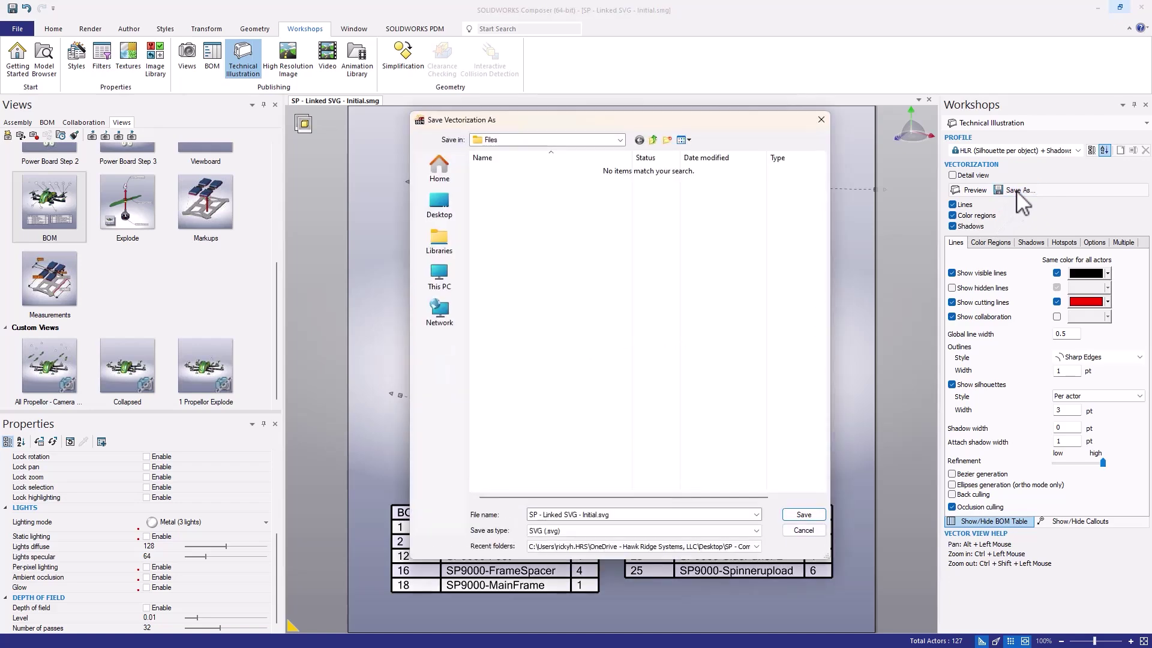
{"action": "left_click", "coordinate": [442, 168]}
{"action": "double_click", "coordinate": [537, 211]}
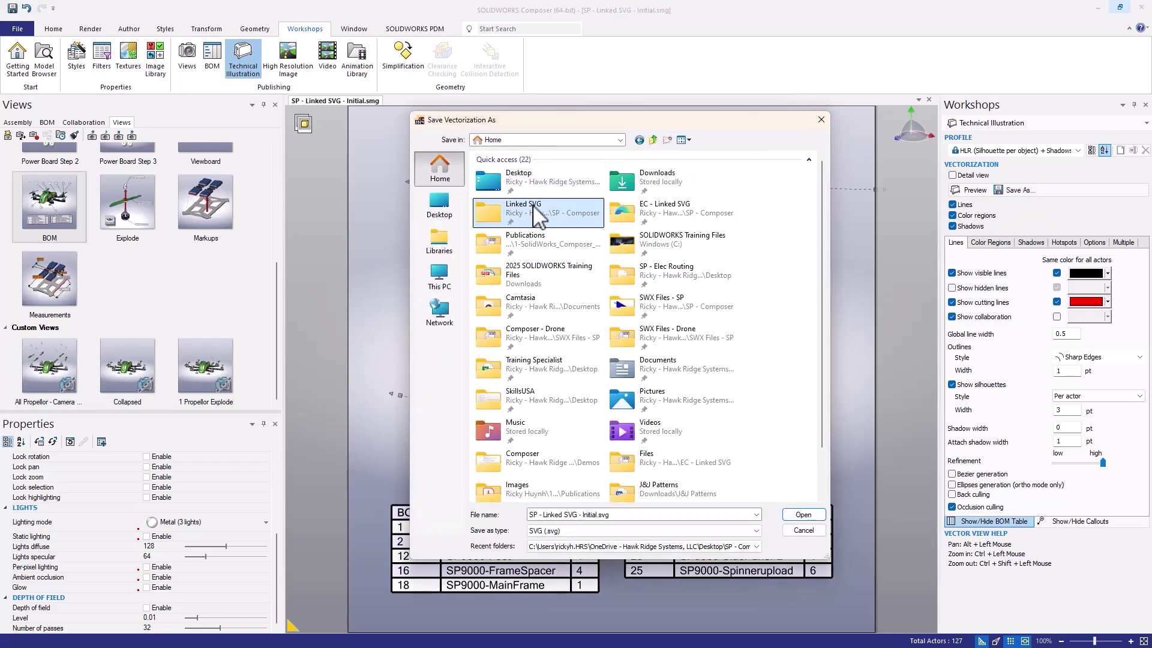
{"action": "left_click", "coordinate": [641, 516]}
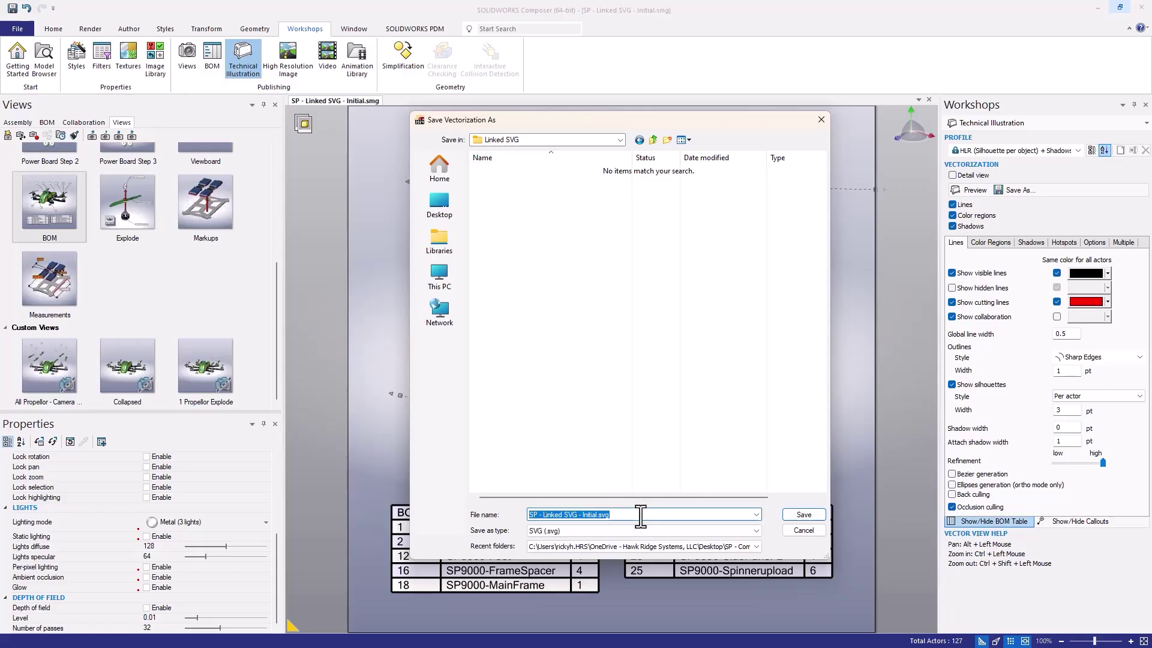
{"action": "type", "text": "BOM"}
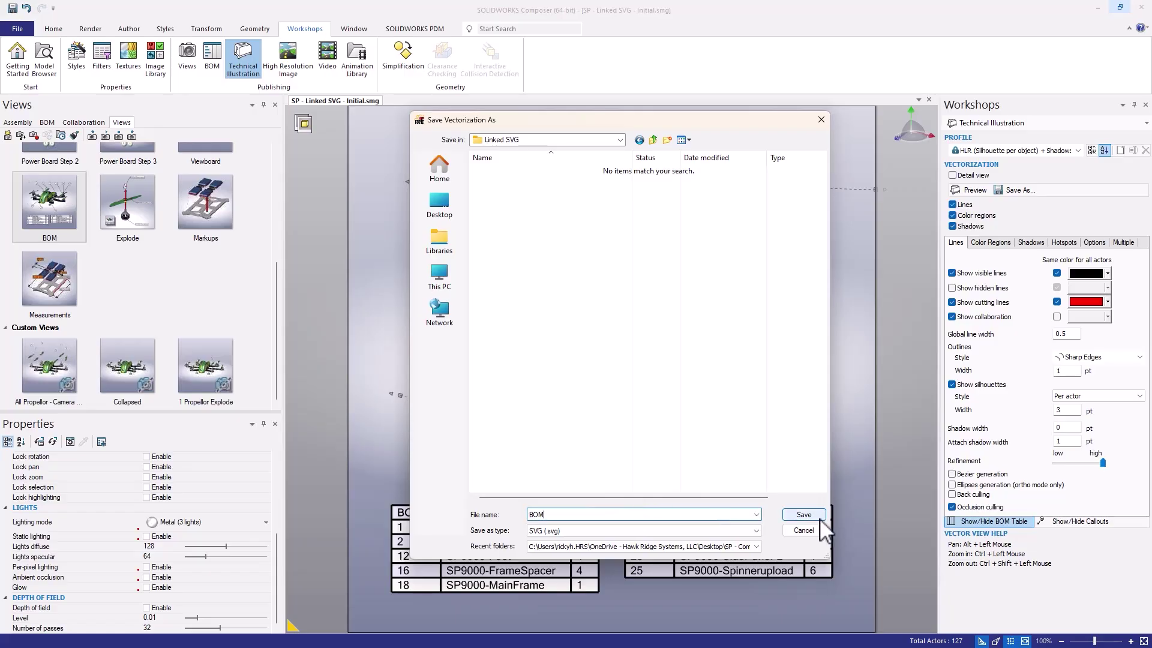
{"action": "left_click", "coordinate": [819, 518]}
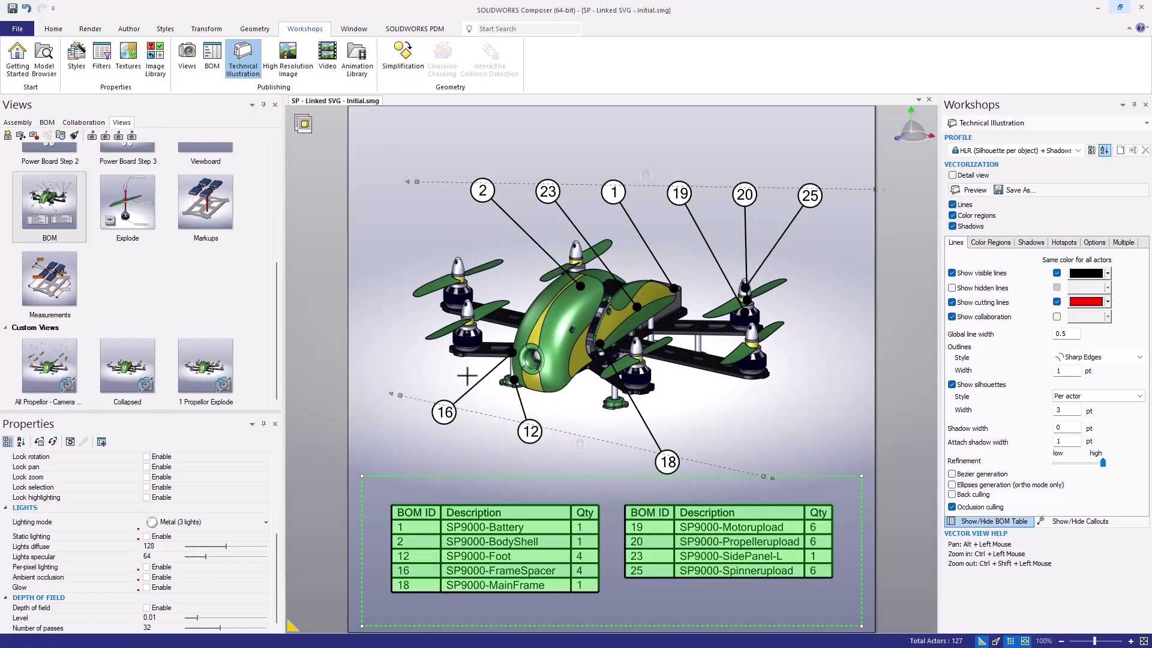
- In the Explode view, set the drone thumbnail image's Link property to BOM.svg
{"action": "left_click", "coordinate": [139, 220]}
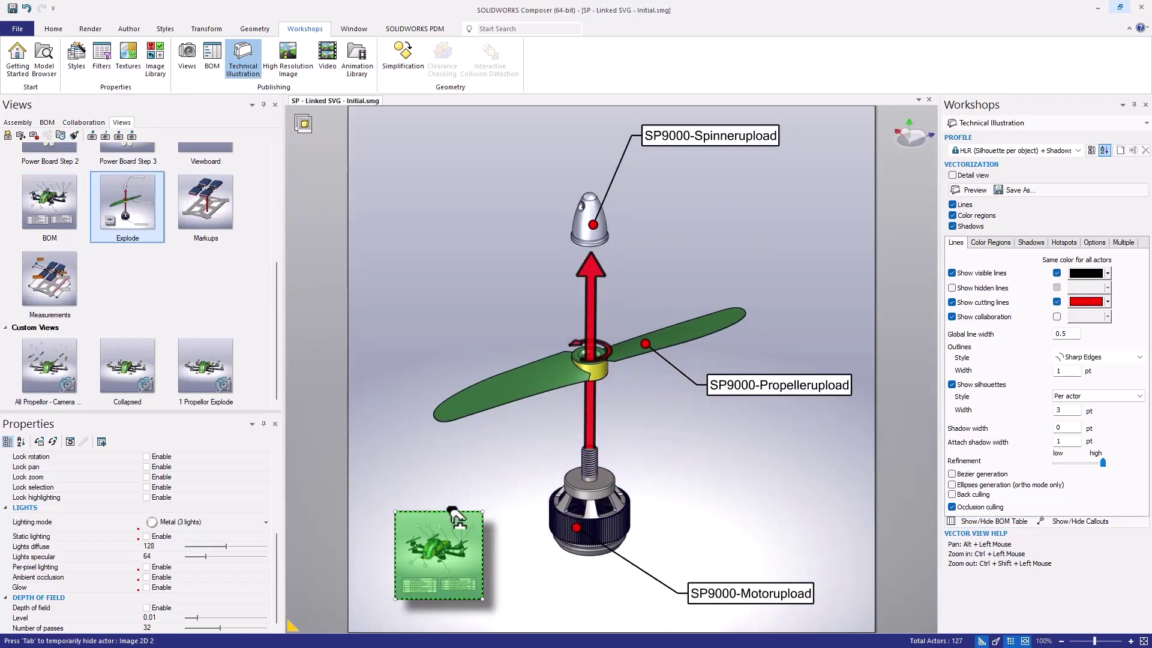
{"action": "left_click", "coordinate": [447, 521]}
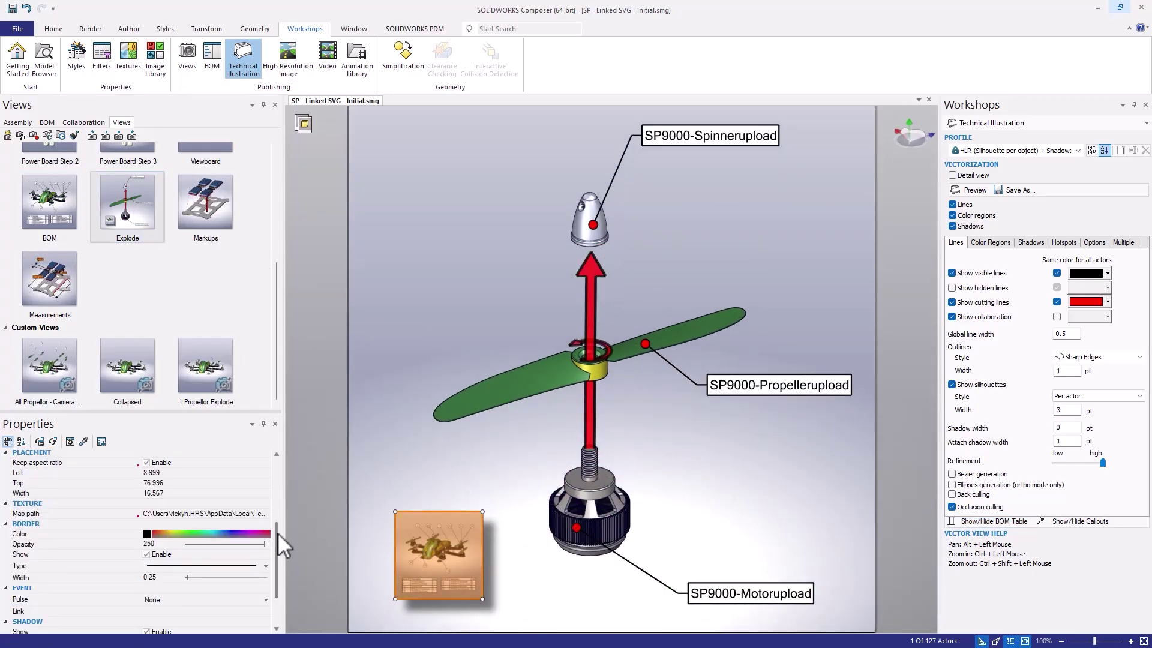
{"action": "left_click_drag", "start_coordinate": [276, 532], "coordinate": [274, 585]}
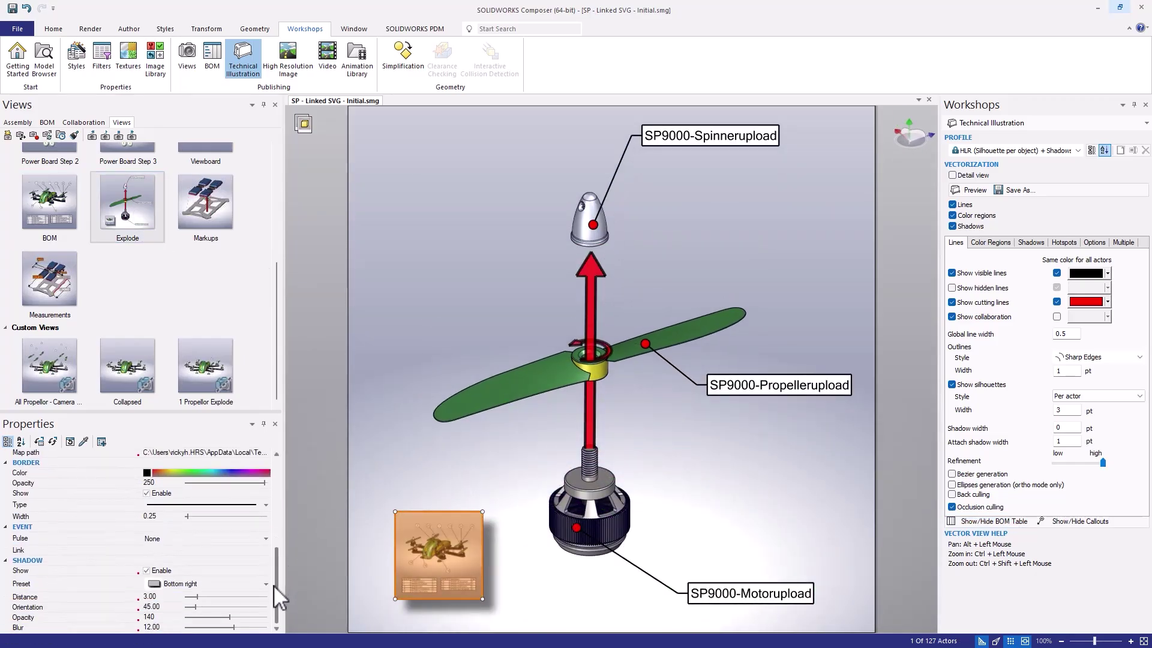
{"action": "left_click", "coordinate": [171, 550]}
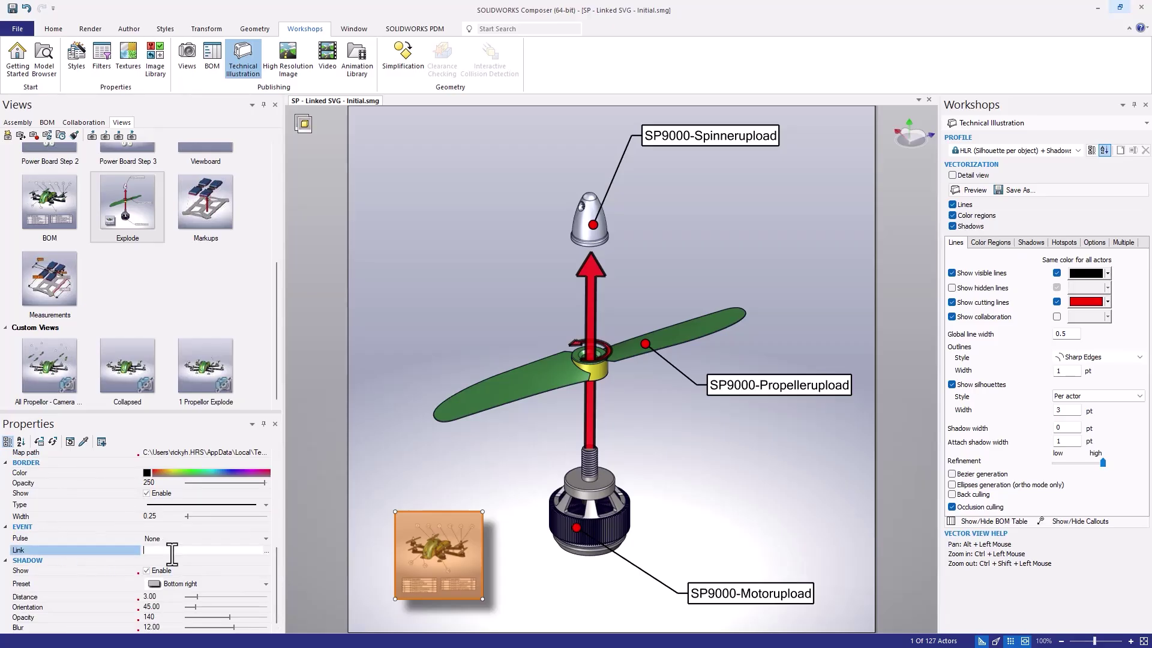
{"action": "left_click", "coordinate": [266, 551]}
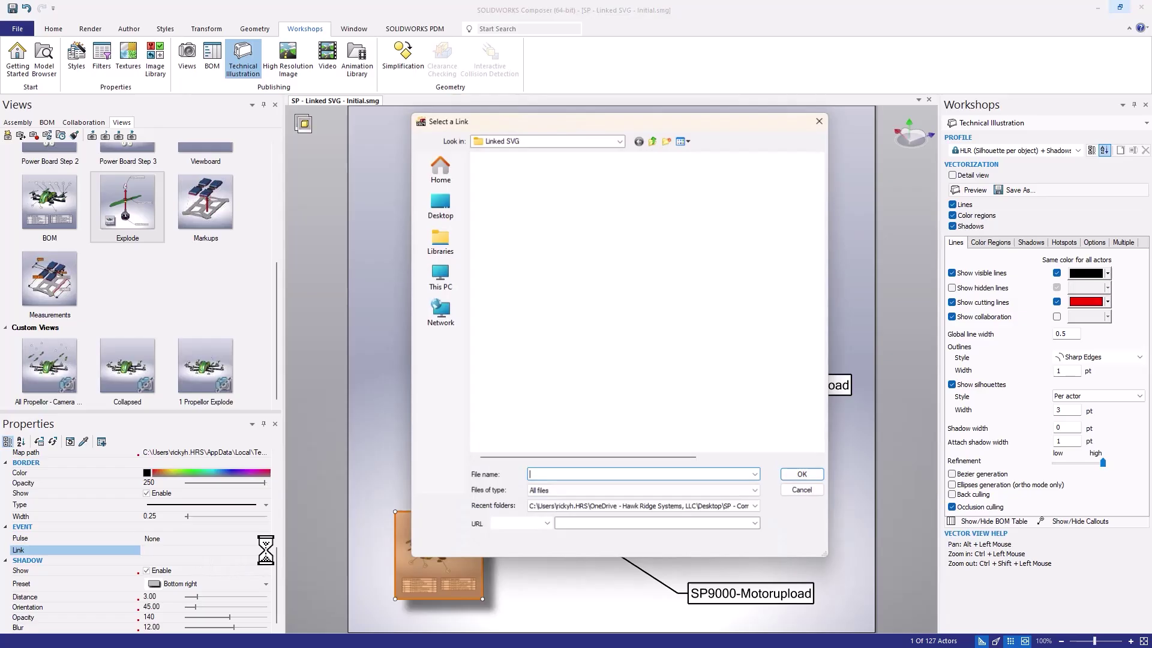
{"action": "left_click", "coordinate": [525, 172]}
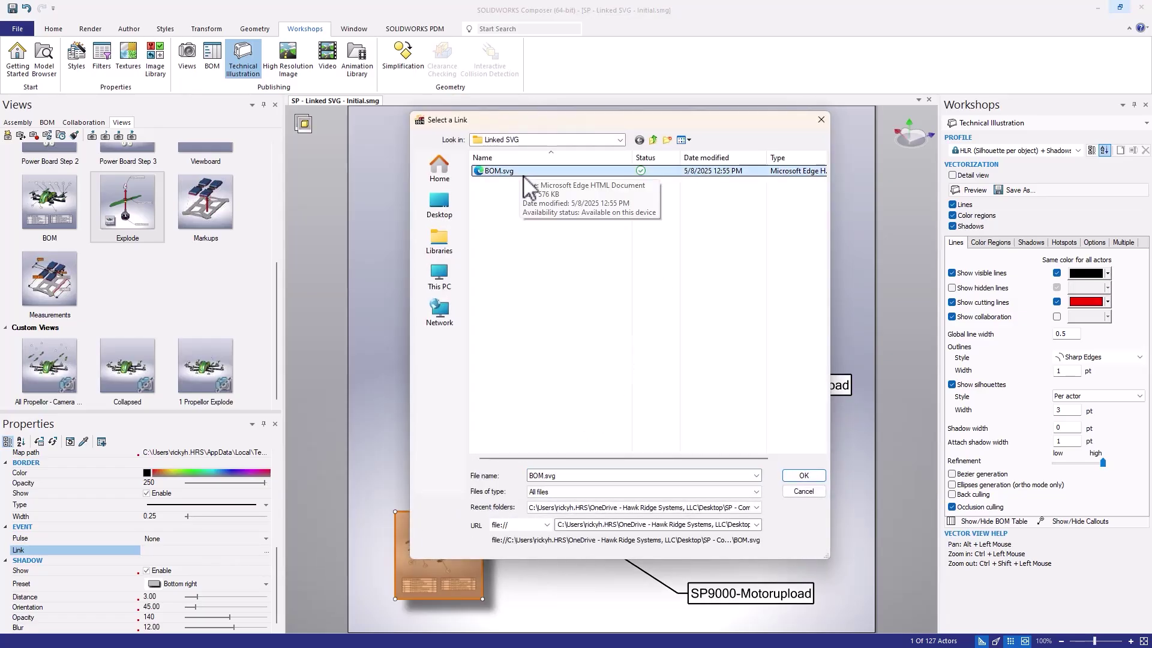
{"action": "left_click", "coordinate": [803, 475]}
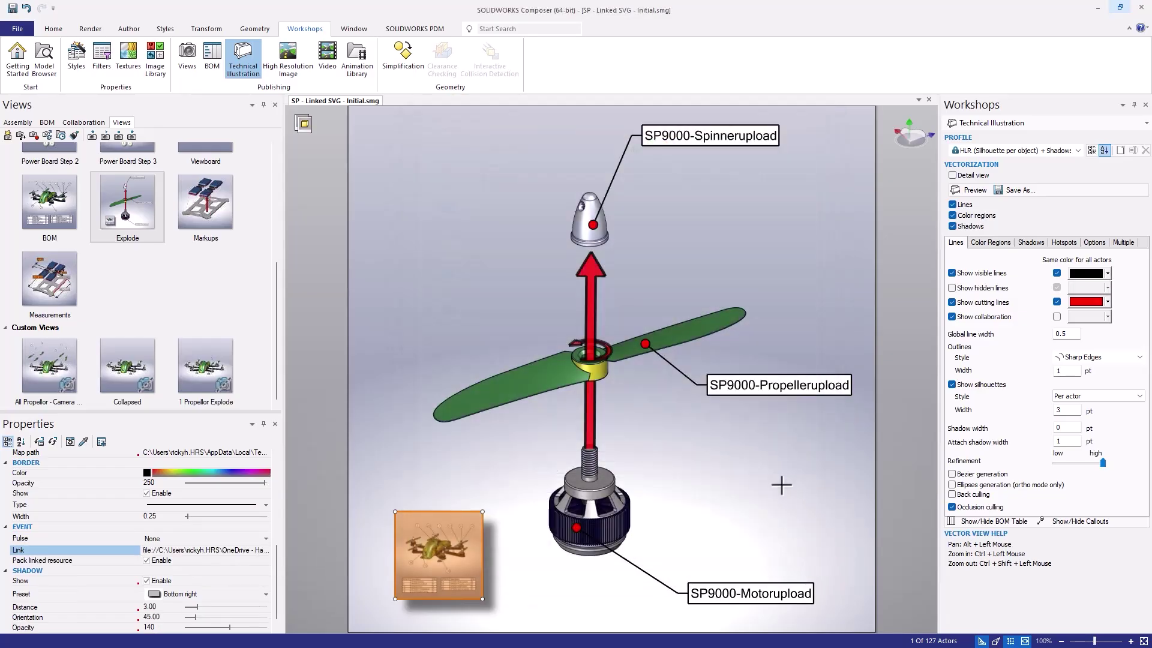
- Update the Explode view and save its vector illustration as Explode.svg
{"action": "left_click", "coordinate": [438, 457]}
{"action": "left_click", "coordinate": [144, 239]}
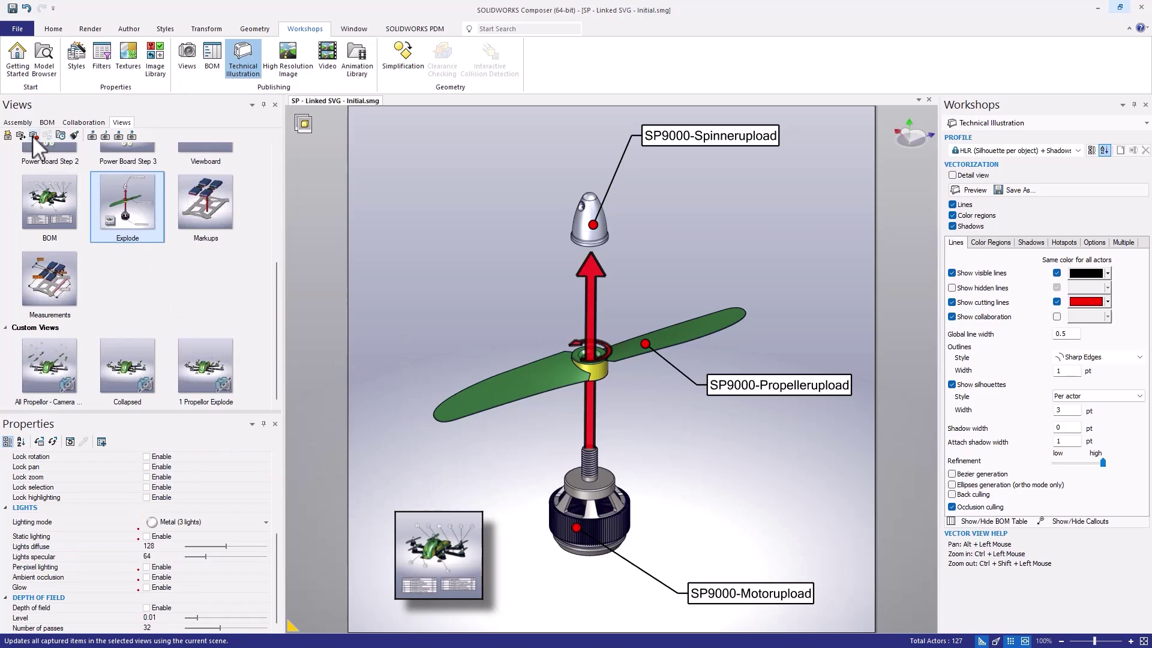
{"action": "left_click", "coordinate": [1014, 190]}
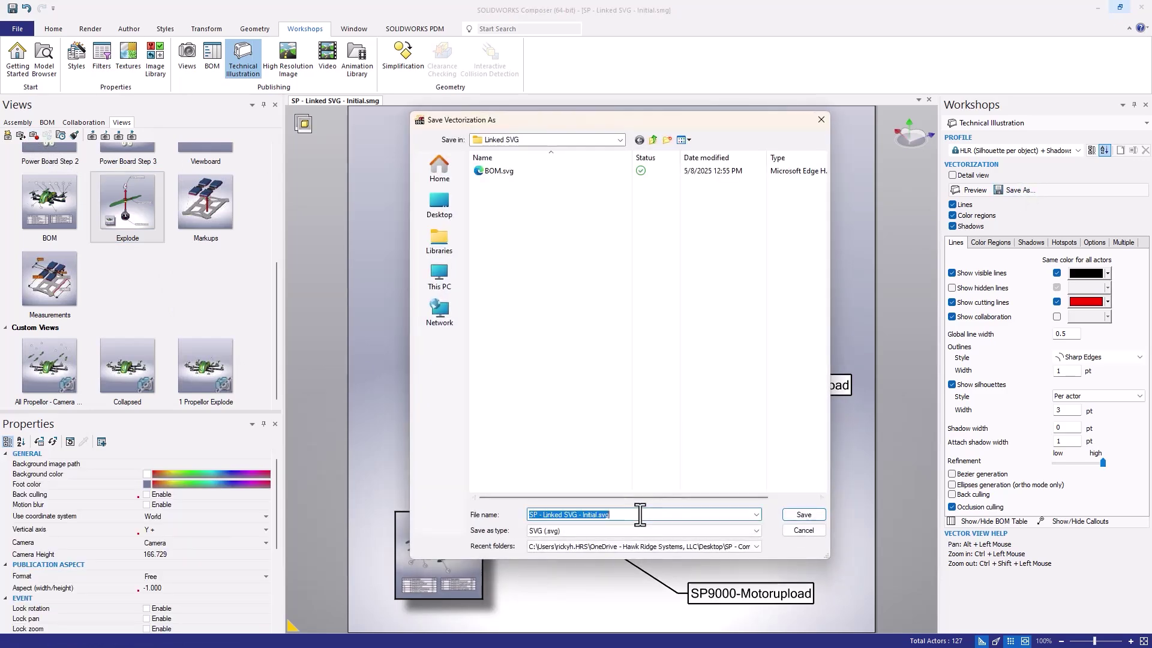
{"action": "type", "text": "Explode"}
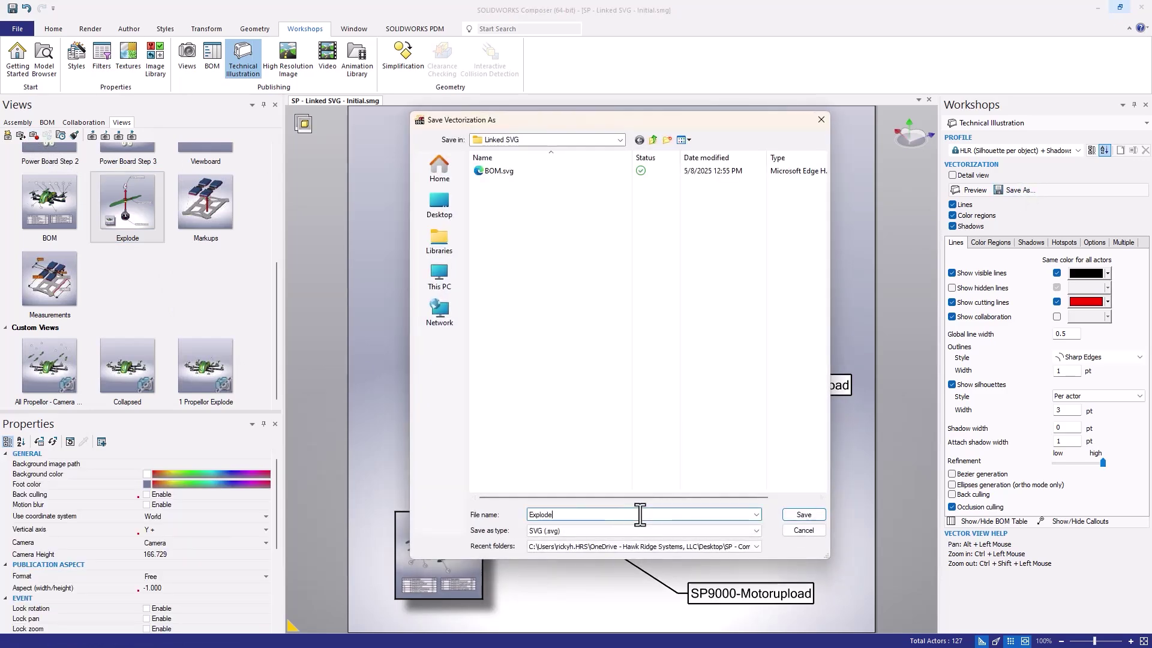
{"action": "left_click", "coordinate": [801, 516]}
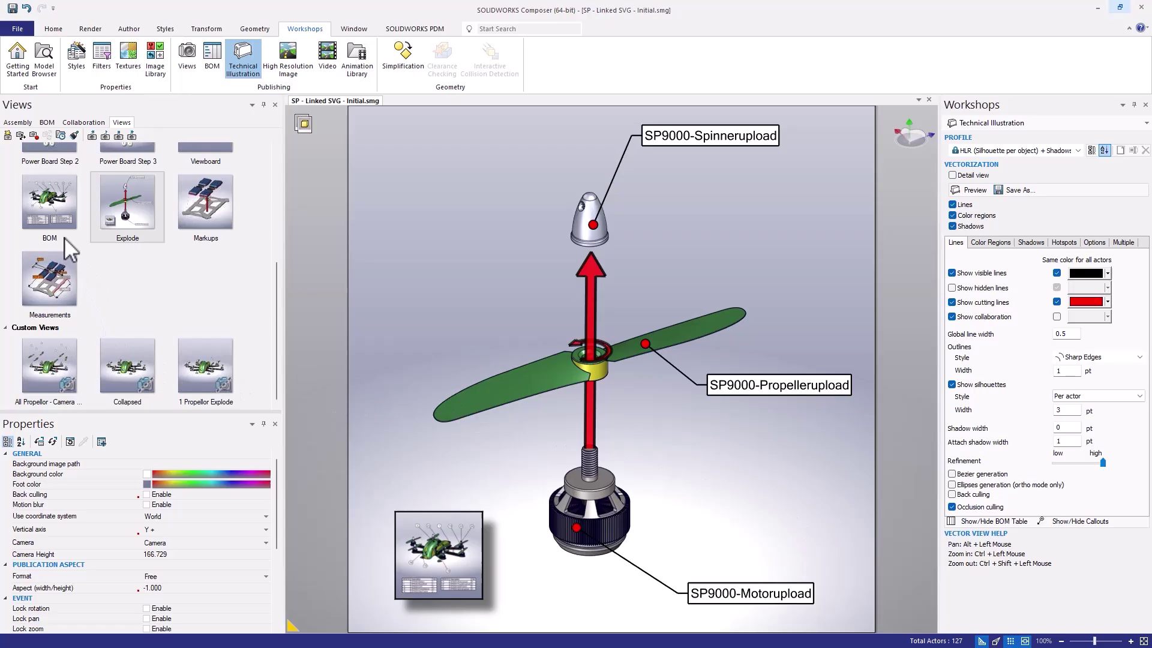
- In the BOM view, set the right-hand spinner's Link property to Explode.svg
{"action": "left_click", "coordinate": [48, 207]}
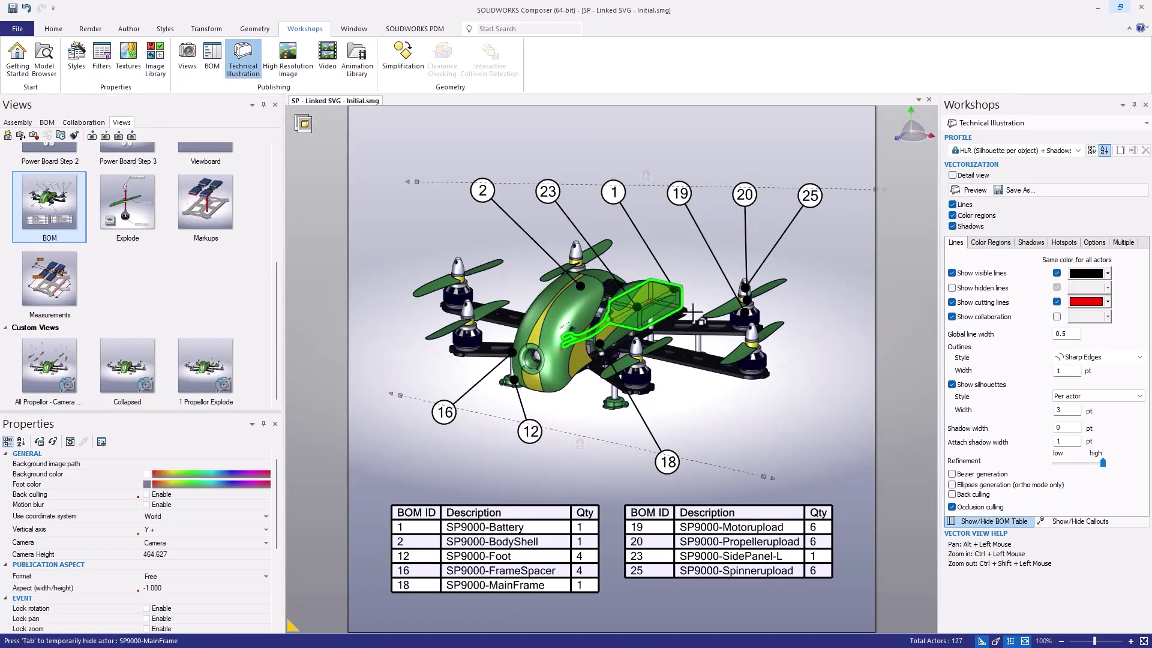
{"action": "left_click", "coordinate": [753, 338]}
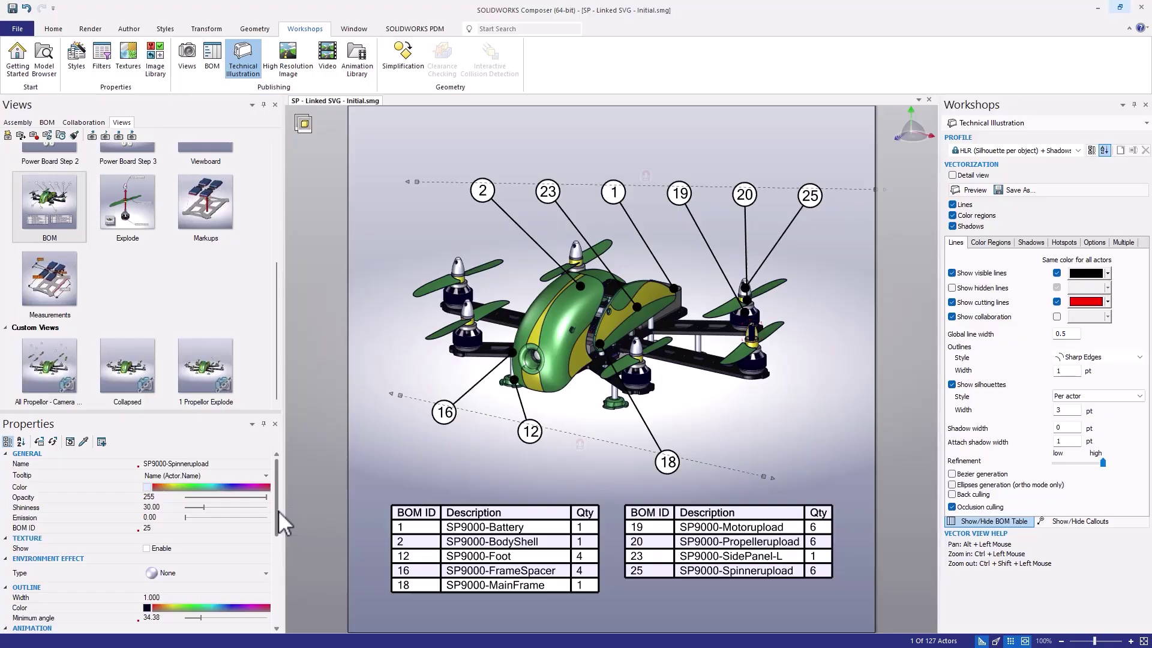
{"action": "left_click_drag", "start_coordinate": [278, 509], "coordinate": [275, 594]}
{"action": "left_click", "coordinate": [243, 515]}
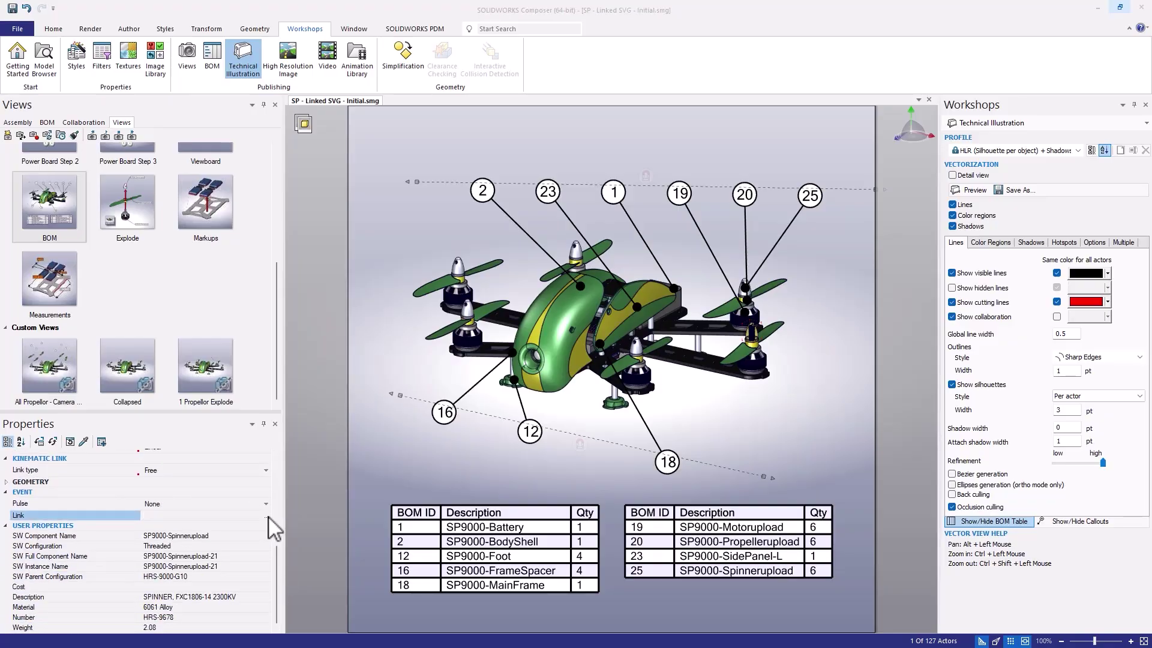
{"action": "left_click", "coordinate": [267, 516]}
{"action": "left_click", "coordinate": [507, 194]}
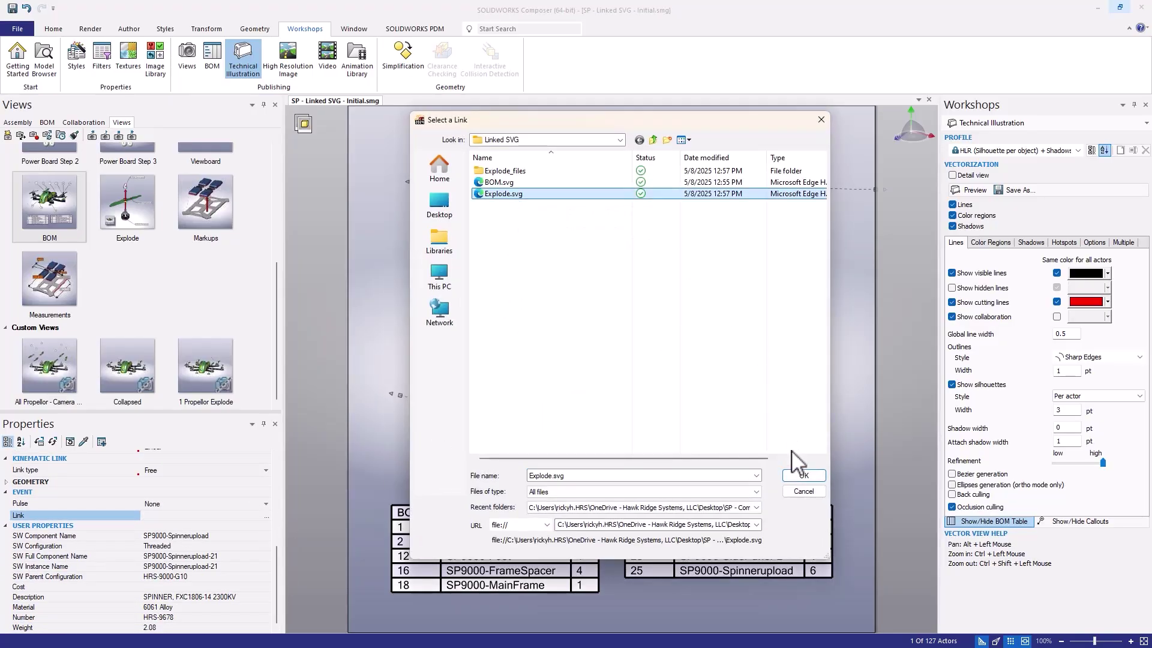
{"action": "left_click", "coordinate": [803, 475]}
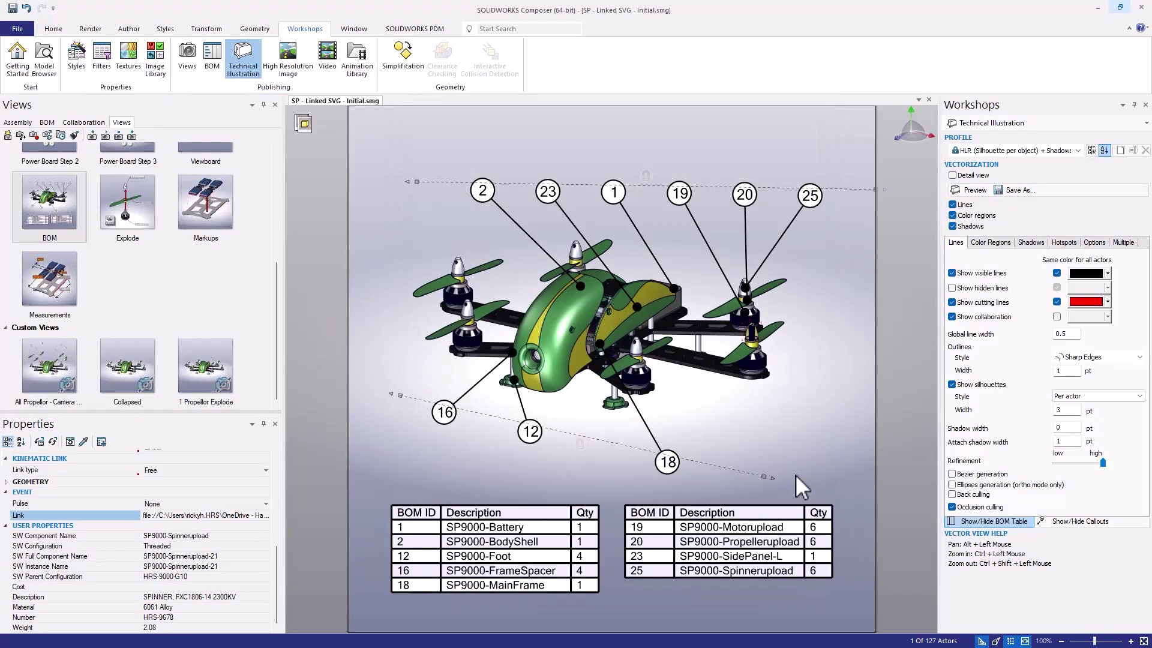
- Update the BOM view and re-export it, replacing the existing BOM.svg
{"action": "left_click", "coordinate": [34, 134]}
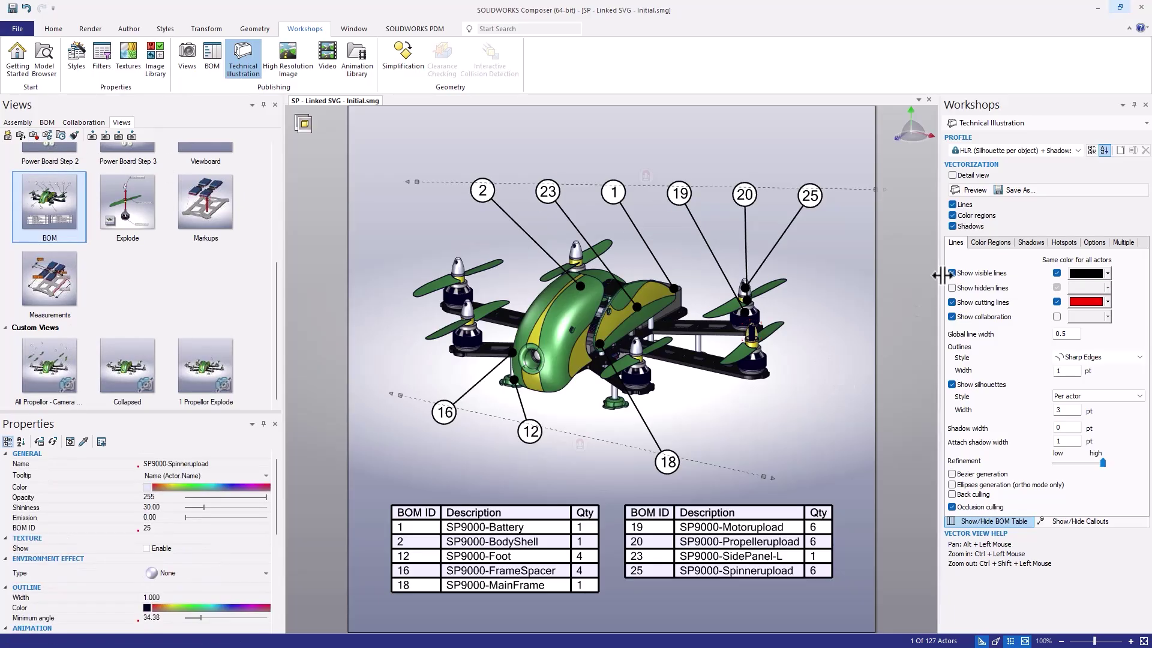
{"action": "left_click", "coordinate": [1018, 190]}
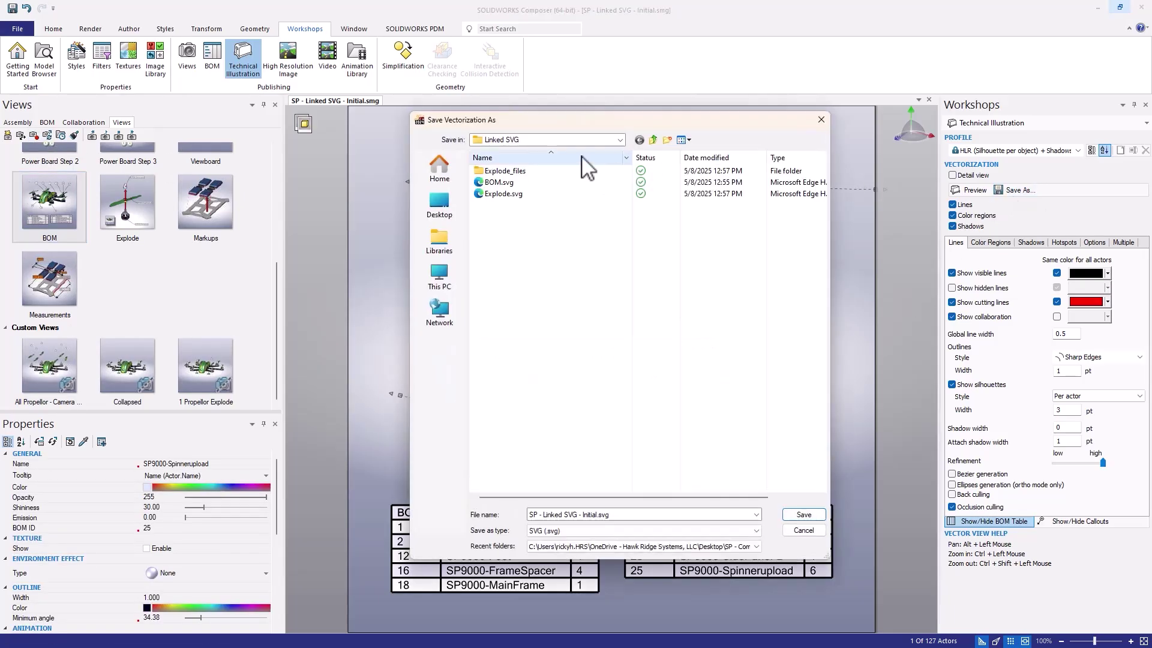
{"action": "left_click", "coordinate": [584, 182]}
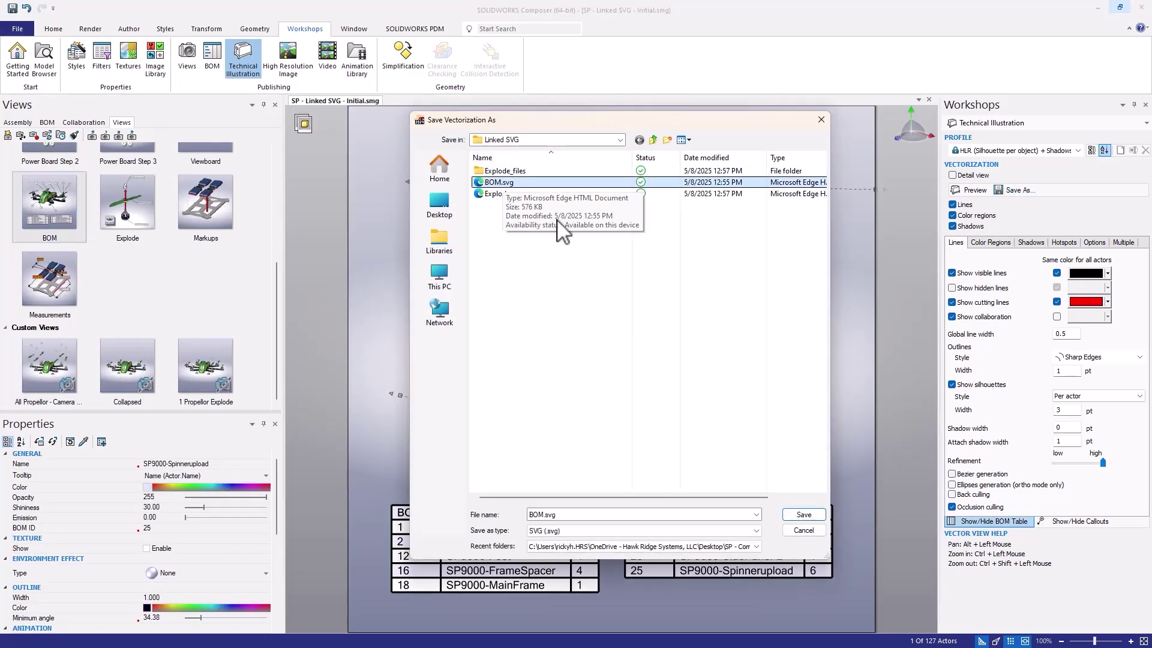
{"action": "left_click", "coordinate": [804, 515]}
{"action": "left_click", "coordinate": [602, 331]}
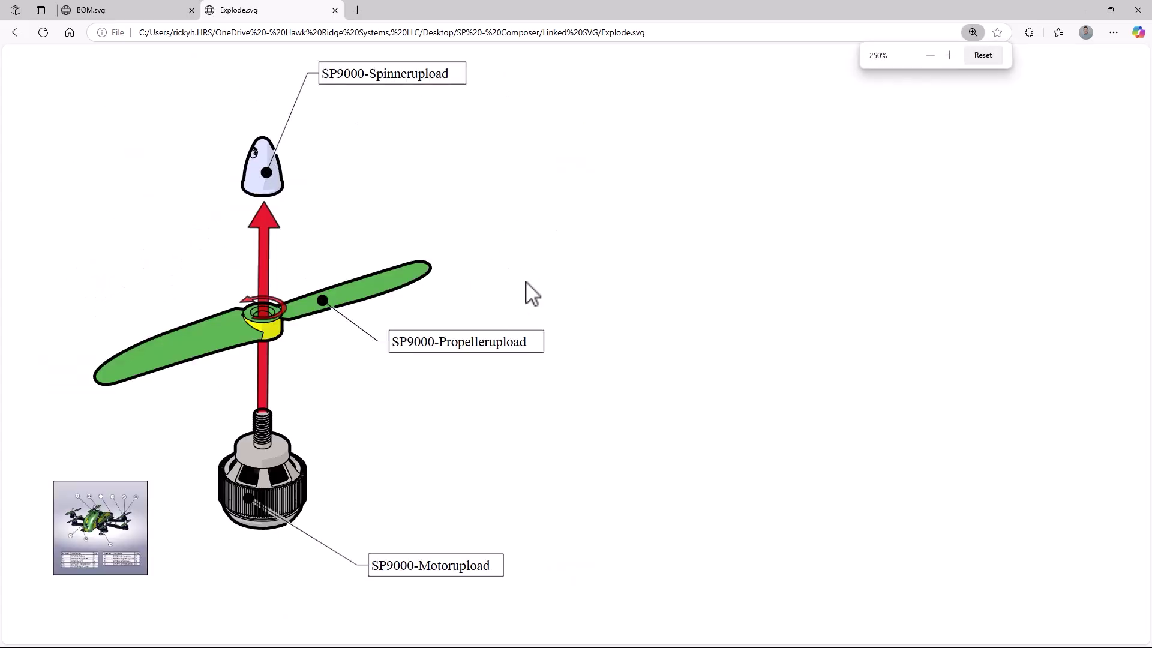
- In Edge, follow Explode.svg's thumbnail link to BOM.svg and zoom out
{"action": "left_click", "coordinate": [114, 531]}
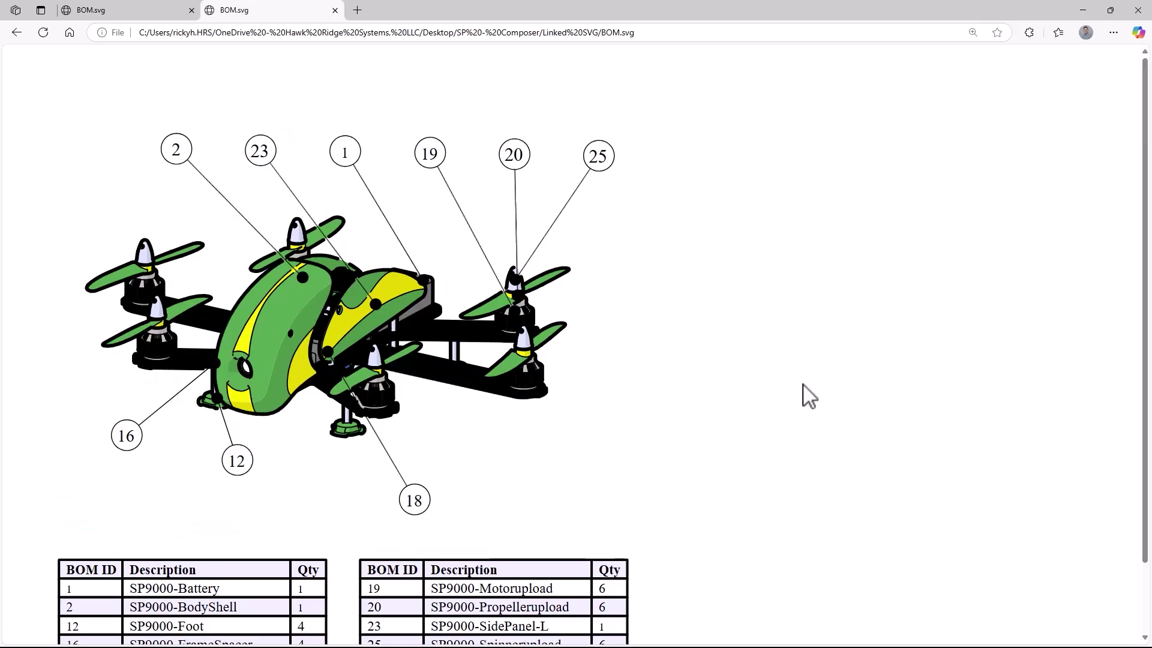
{"action": "scroll", "coordinate": [808, 396], "scroll_direction": "down", "scroll_amount": 1, "text": "ctrl"}
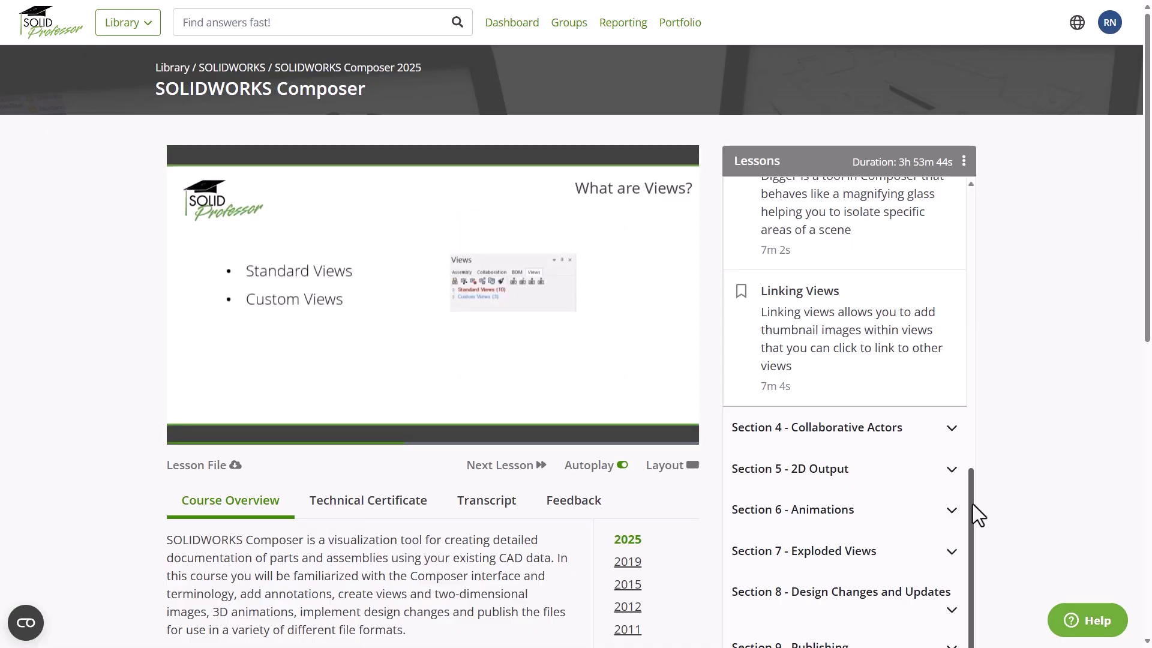
- In the Lessons panel, collapse Section 3 - Views and expand Section 6 - Animations
{"action": "left_click_drag", "start_coordinate": [973, 505], "coordinate": [982, 226]}
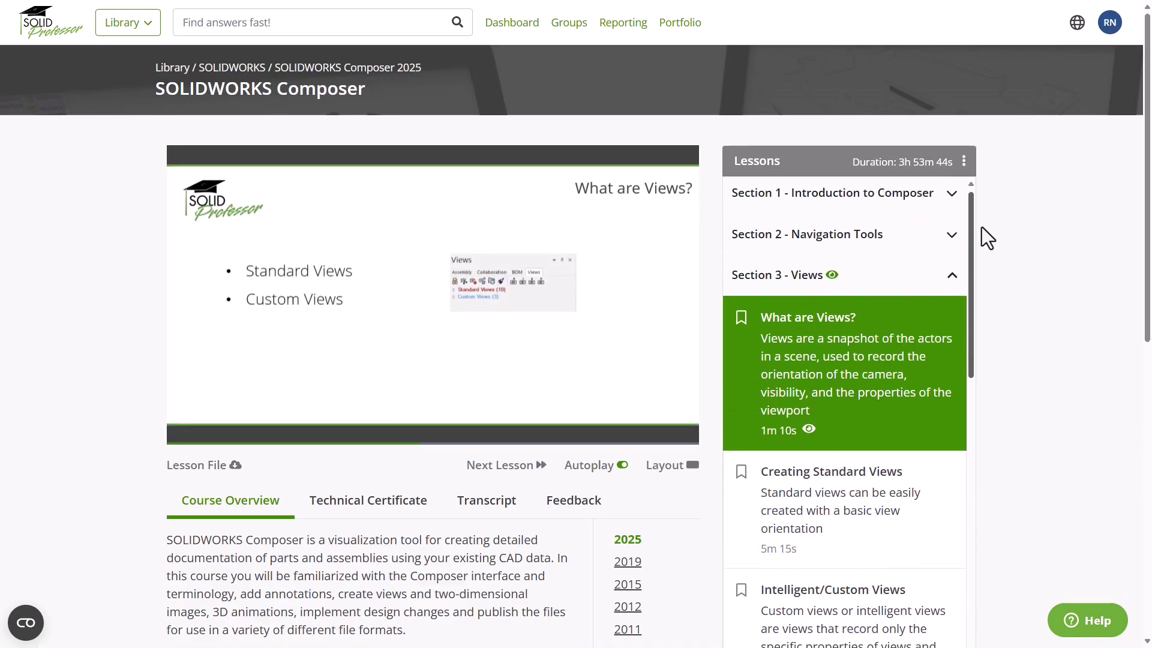
{"action": "left_click", "coordinate": [951, 282]}
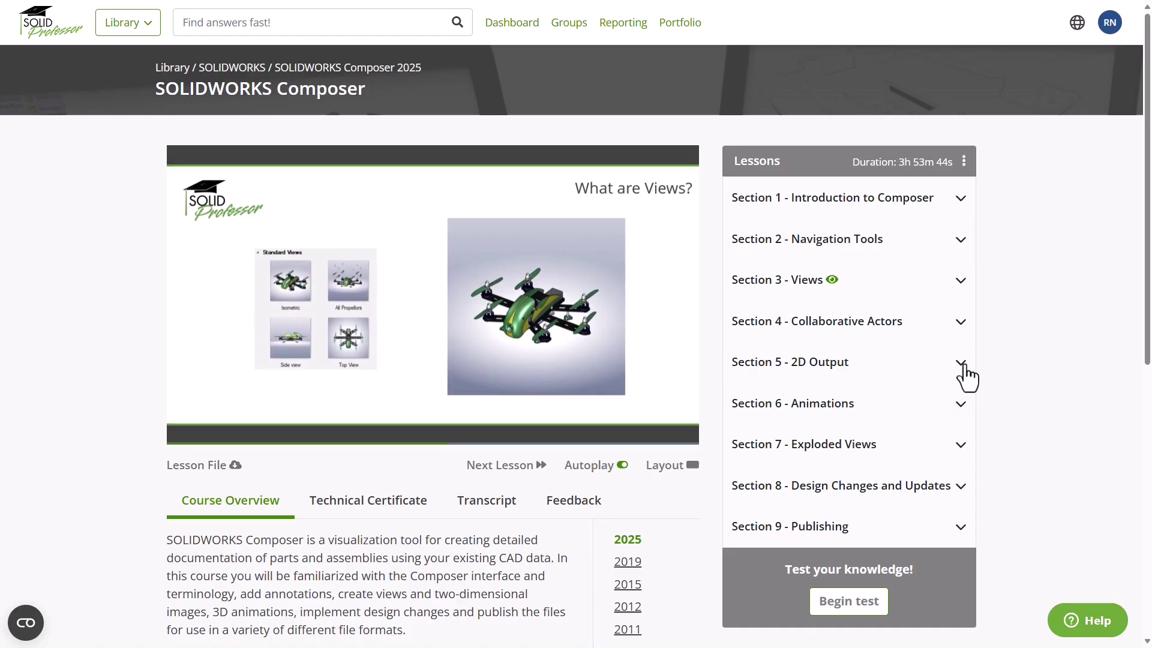
{"action": "left_click", "coordinate": [962, 407]}
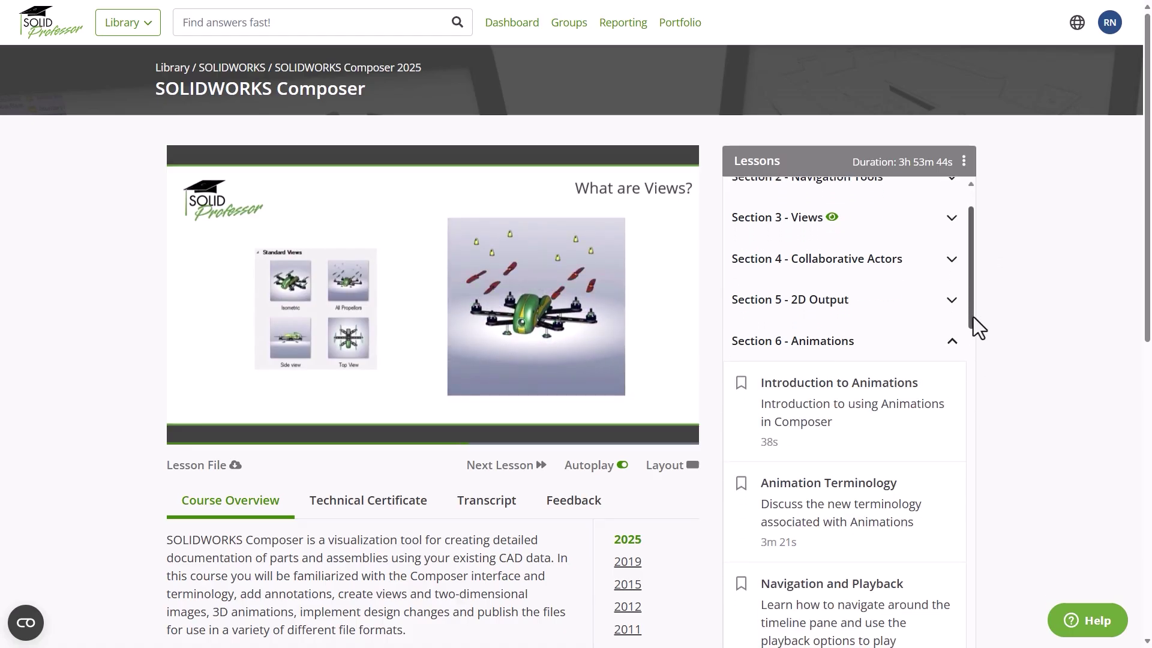